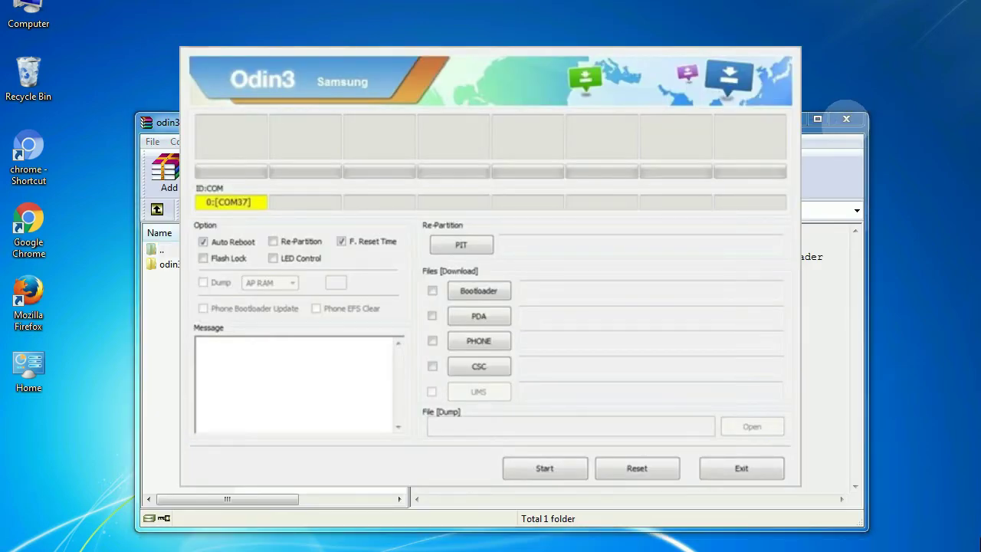
Close the WinRAR archive window behind Odin3, leaving the PASS result visible
click(858, 126)
click(844, 119)
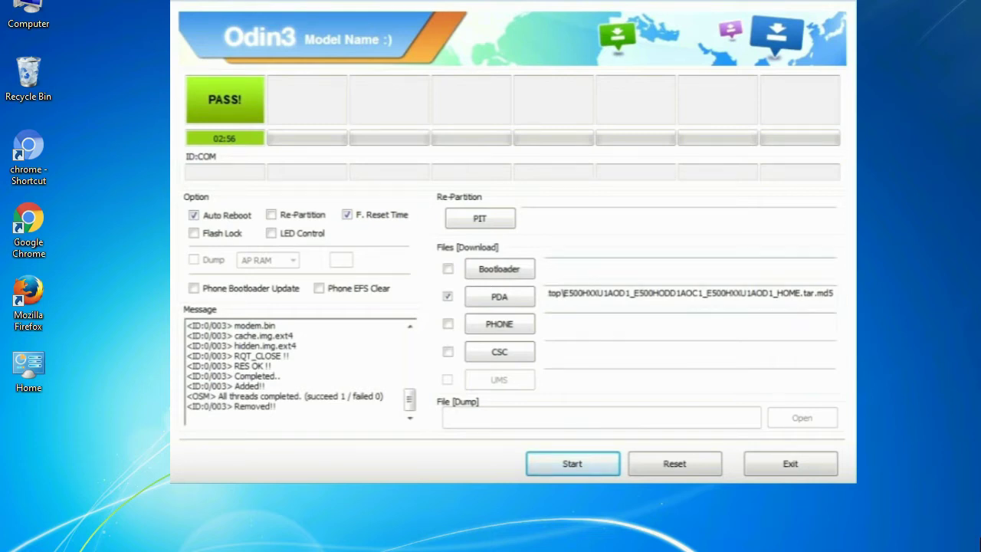
Exit Odin3 with Alt+F4 to reveal the desktop and Odin archive
key(alt+F4)
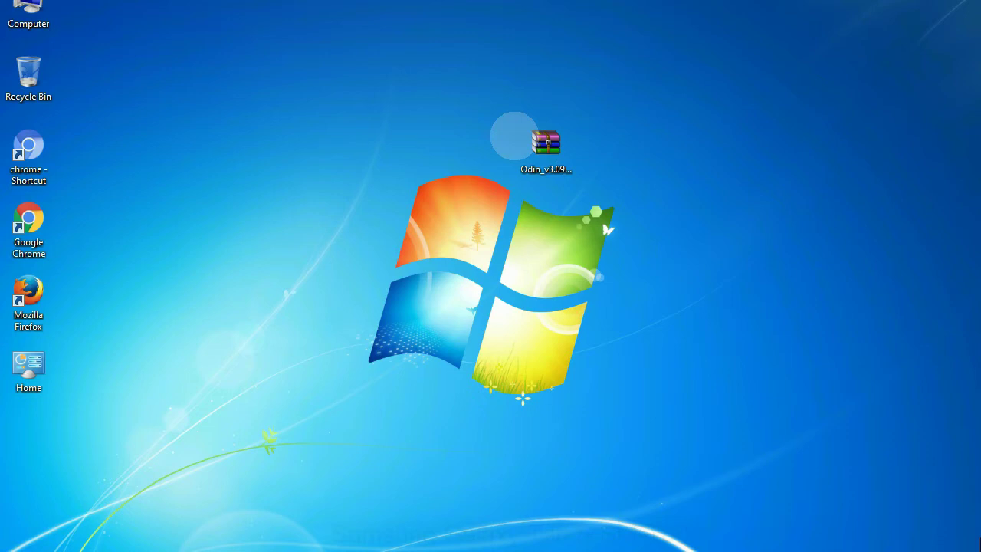
Extract the Odin_v3.09 zip onto the desktop with Extract Here
click(544, 142)
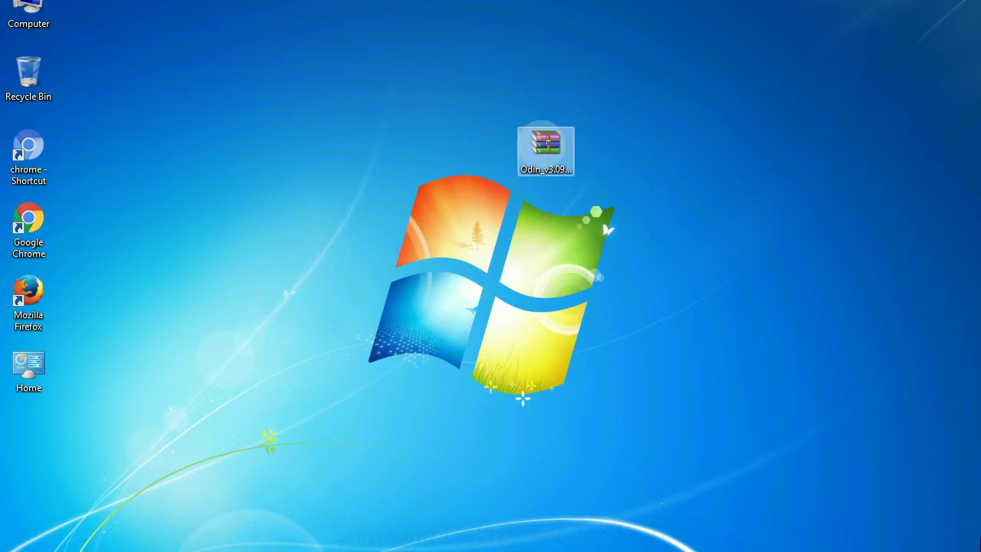
right_click(542, 145)
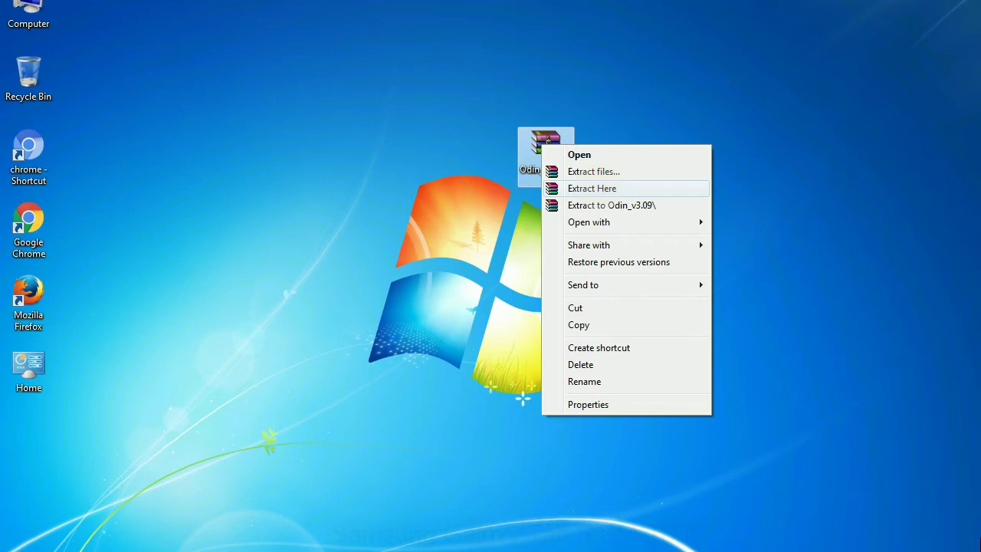
click(592, 188)
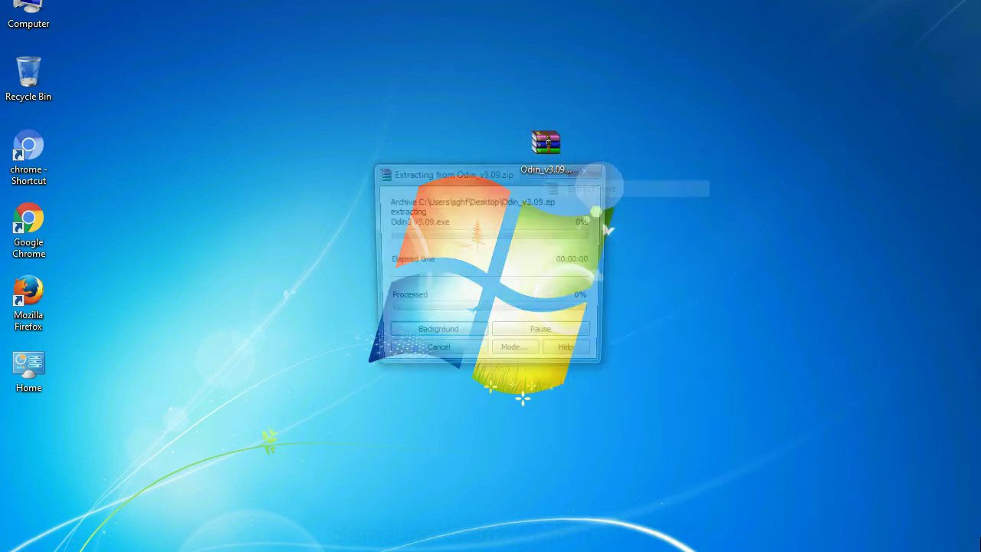
Run Odin3 v3.09.exe as administrator from the extracted Odin_v3.09 folder
double_click(419, 148)
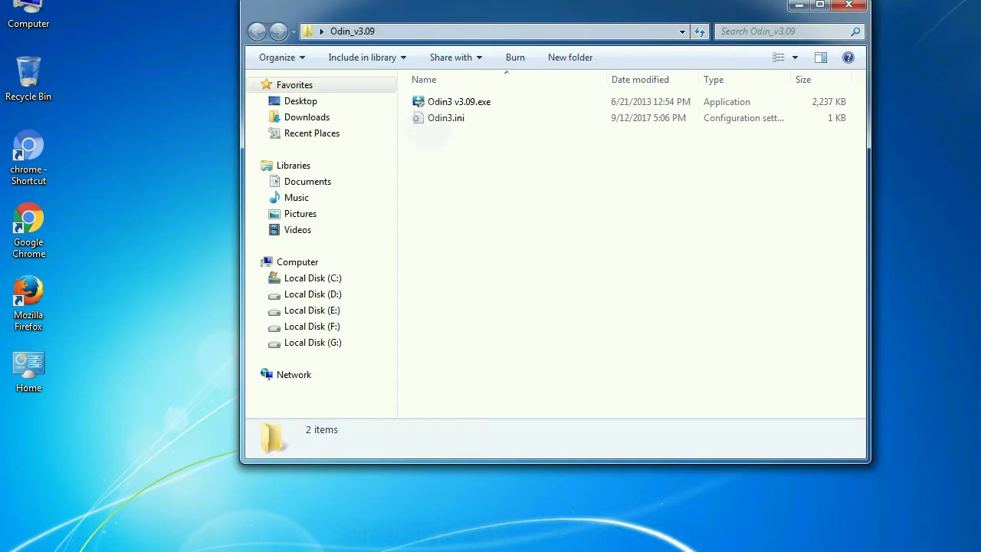
right_click(444, 104)
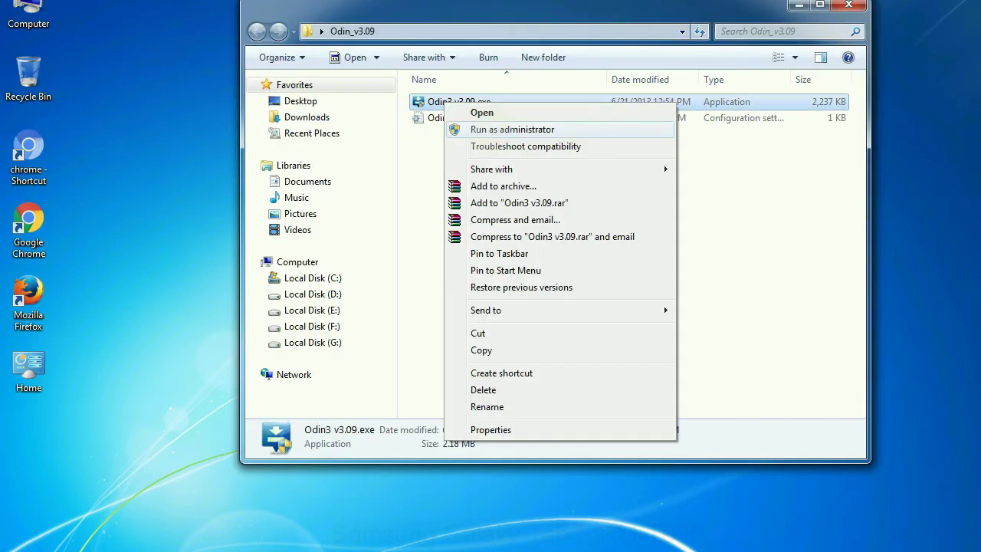
click(512, 129)
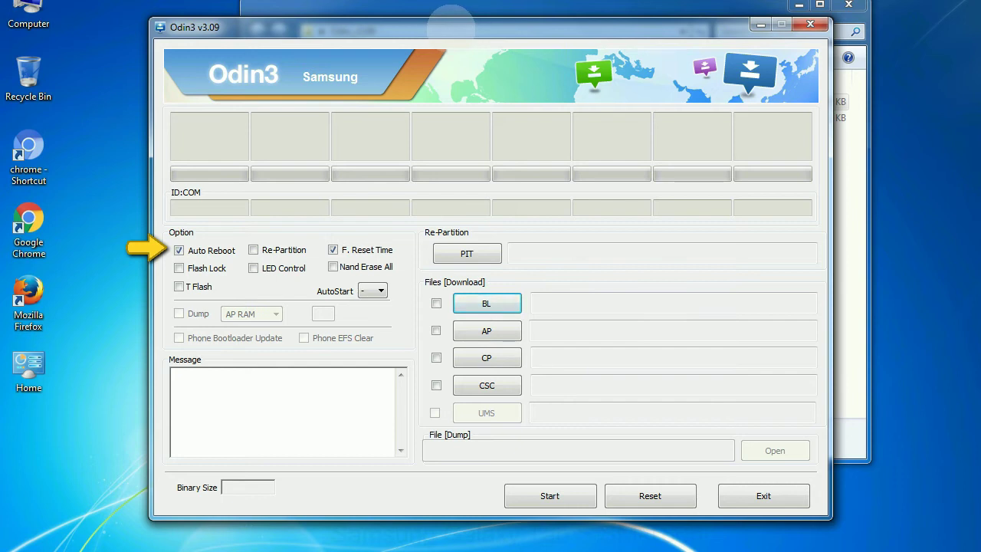
Drag the Odin3 v3.09 window slightly up and to the right
drag(451, 29, 490, 5)
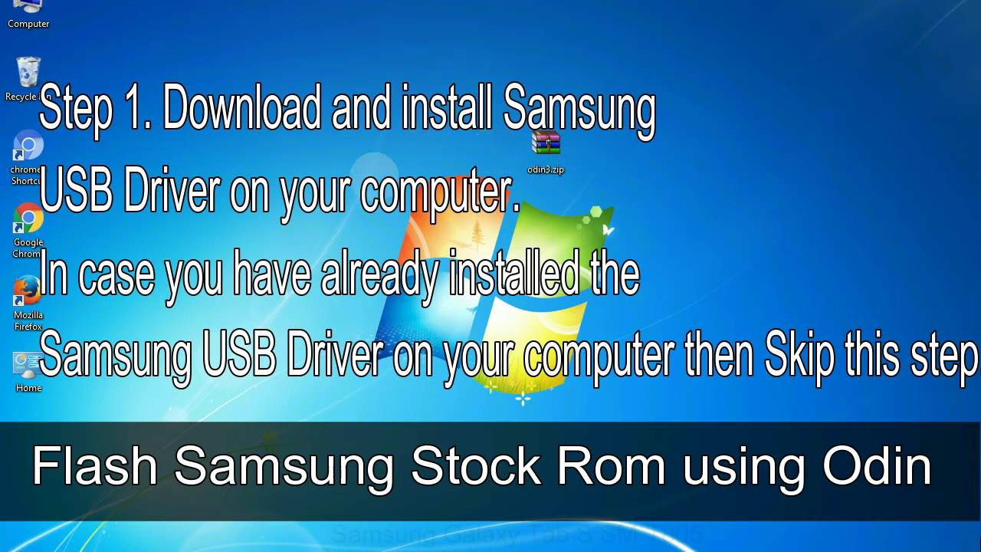
click(536, 142)
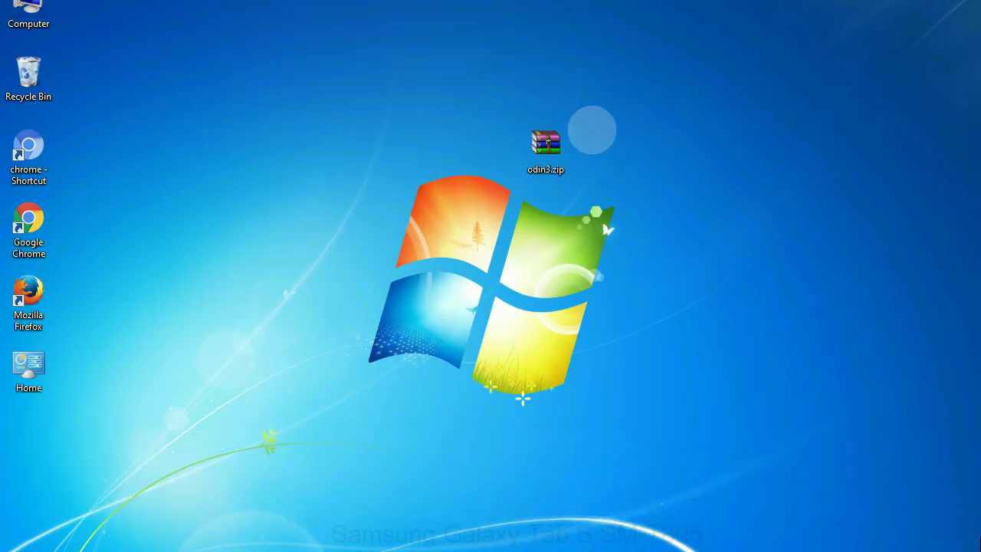
click(535, 142)
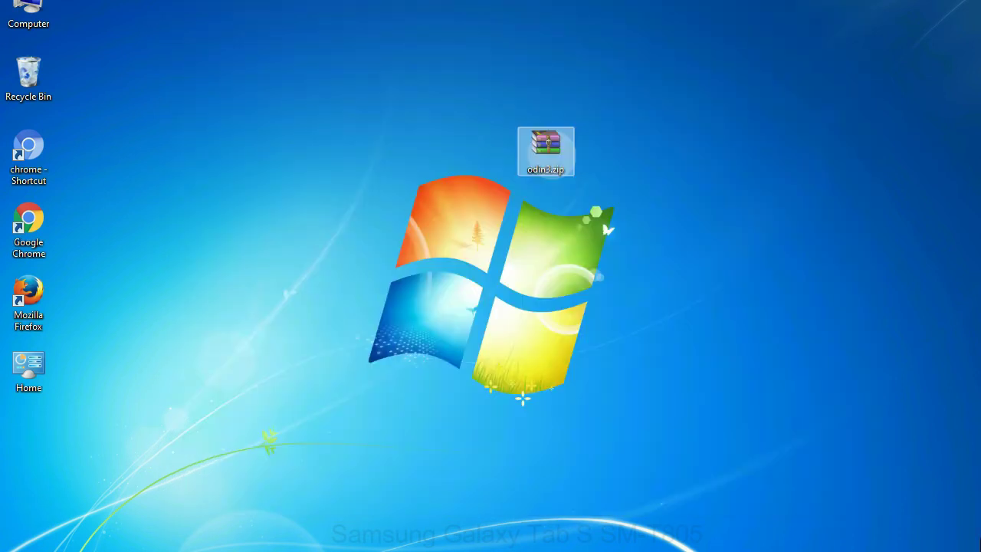
click(613, 144)
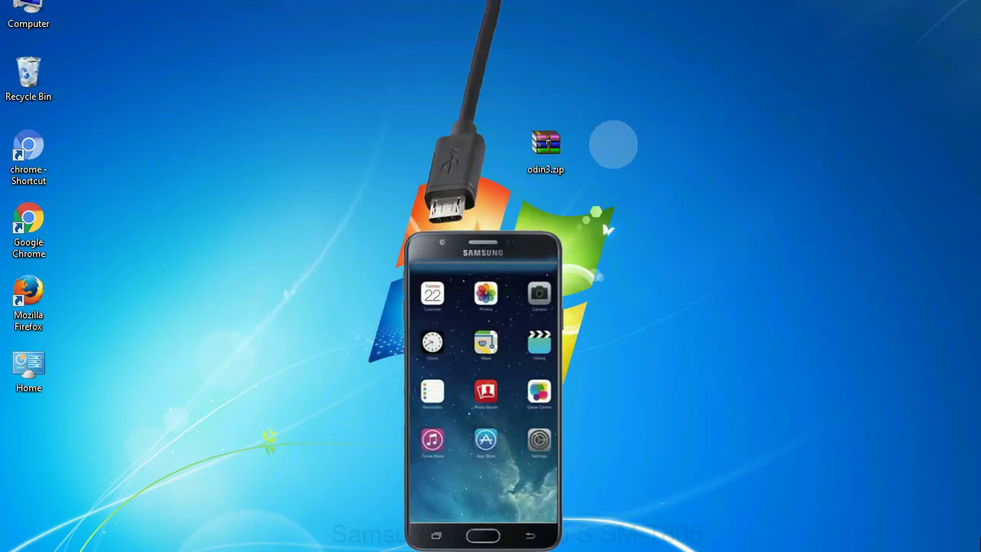
click(502, 182)
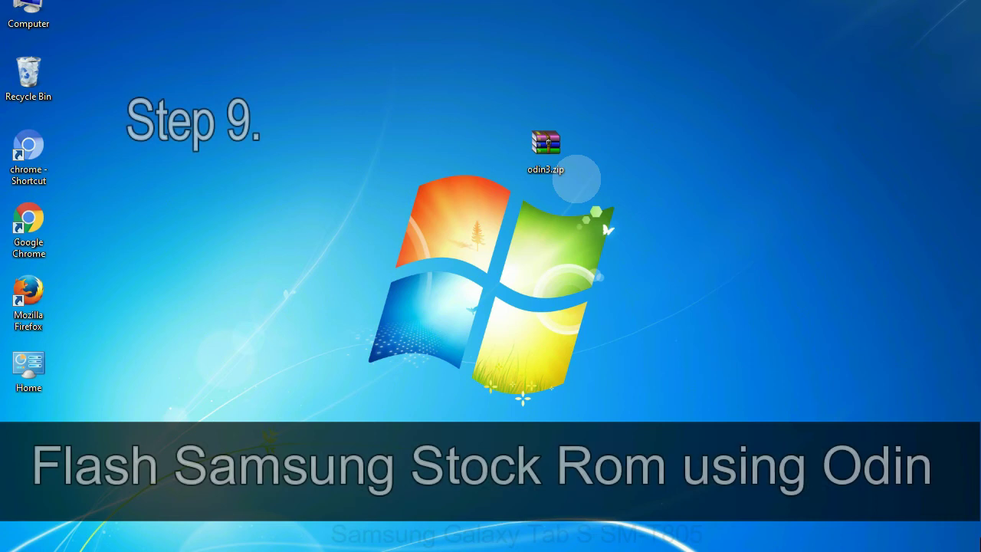
click(568, 152)
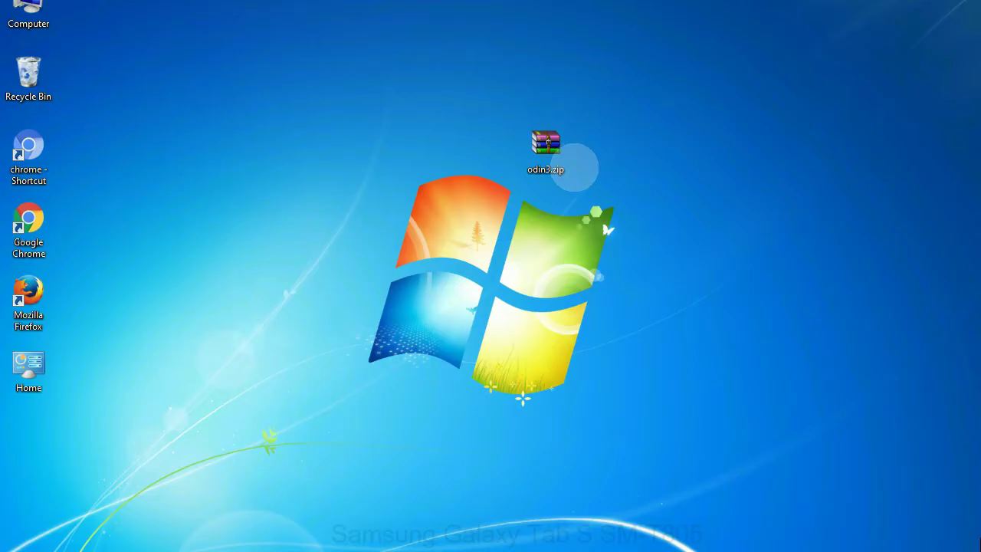
click(559, 153)
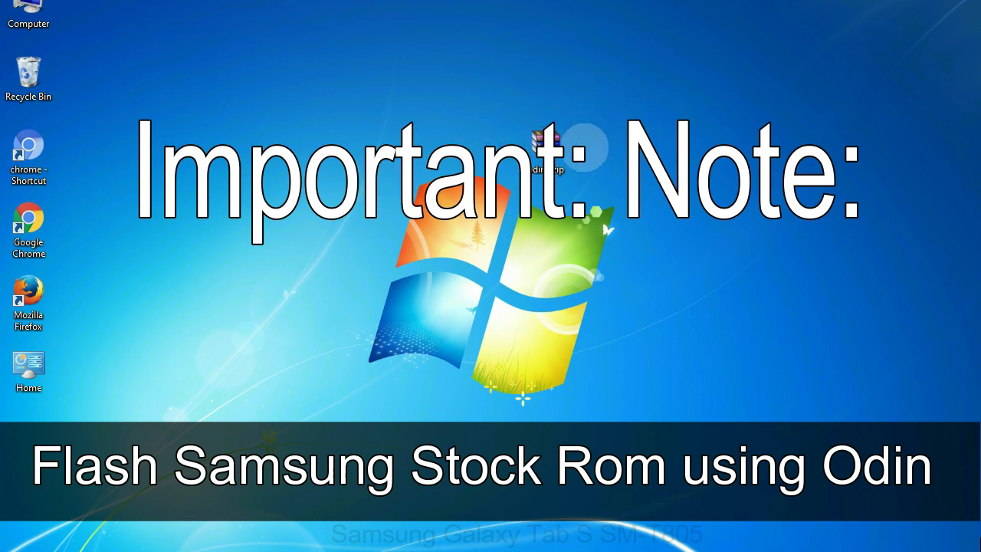
click(548, 147)
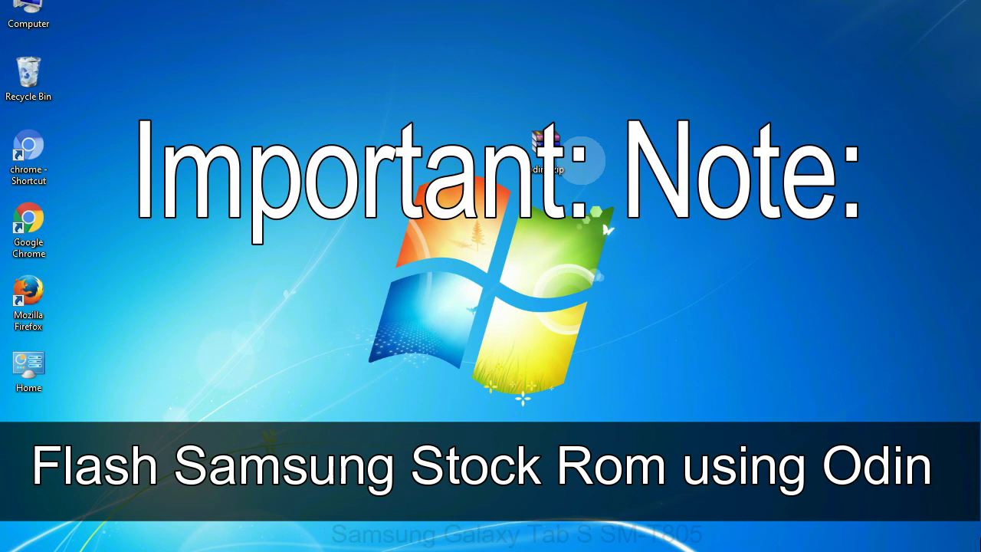
click(582, 157)
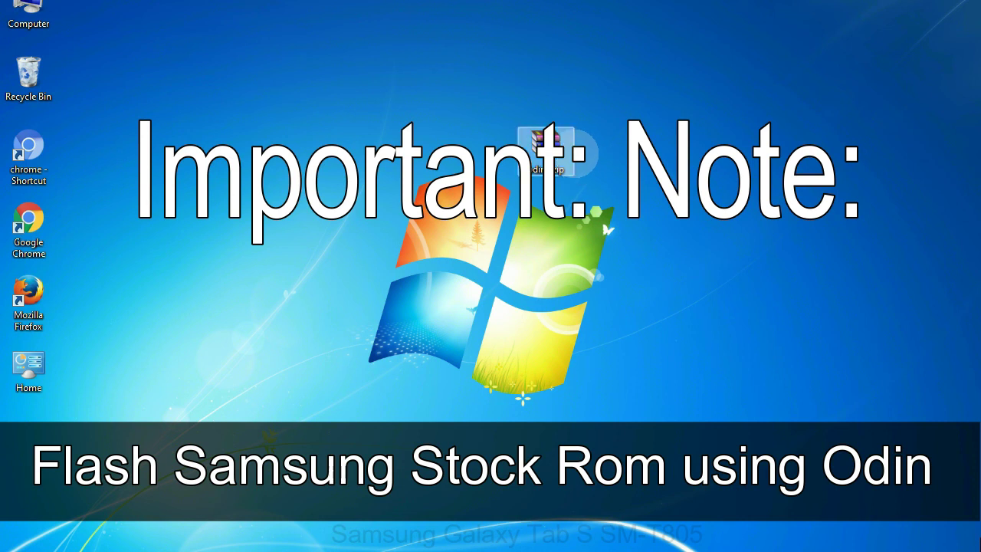